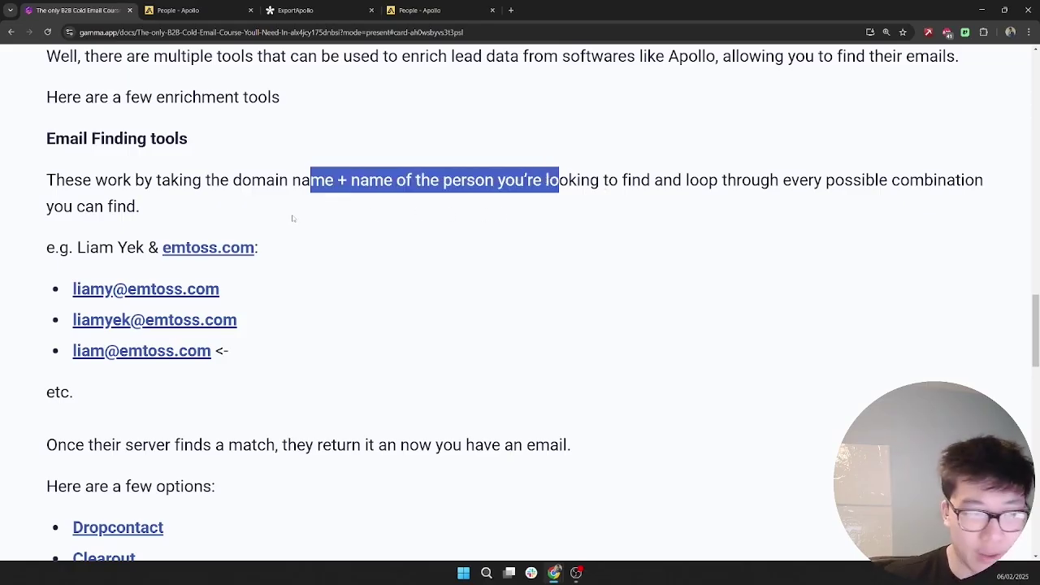
# Examine the Email Finding tools example, highlighting the sample person's name and the possible email combinations for the emtoss.com domain
pyautogui.moveTo(77, 248); pyautogui.dragTo(166, 253)
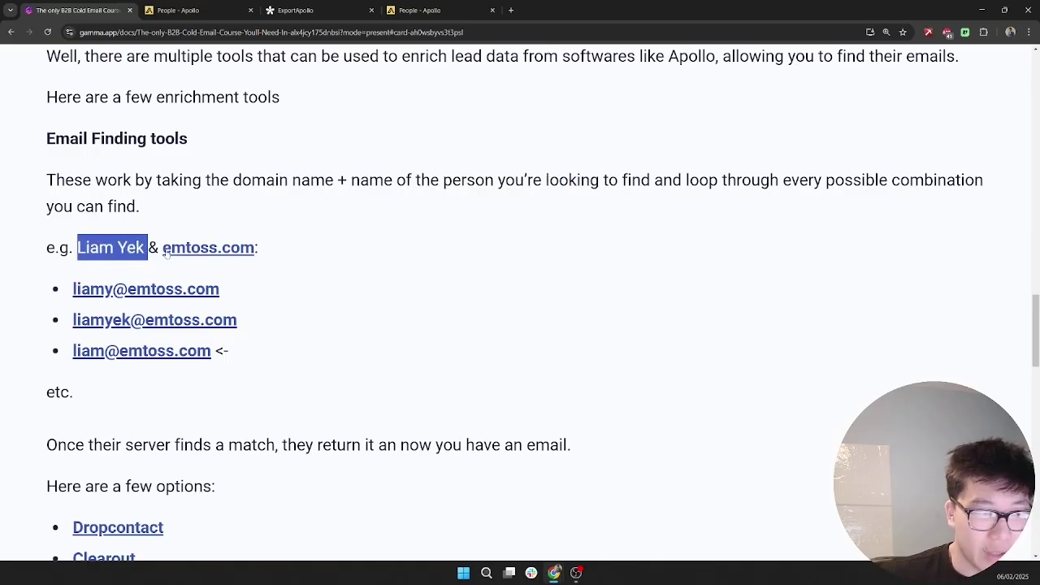
pyautogui.click(252, 290)
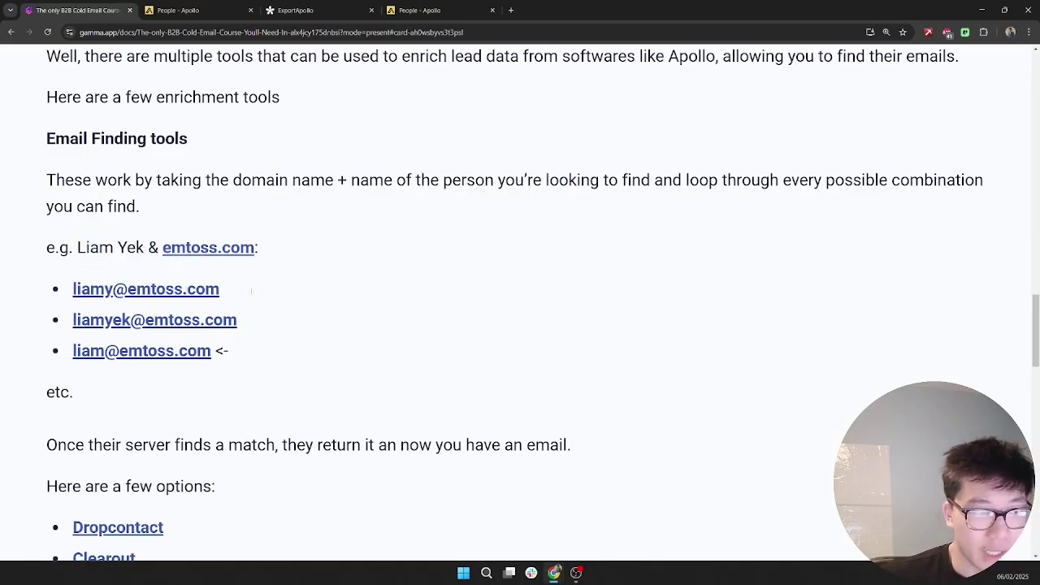
pyautogui.moveTo(253, 290); pyautogui.dragTo(73, 291)
pyautogui.click(235, 323)
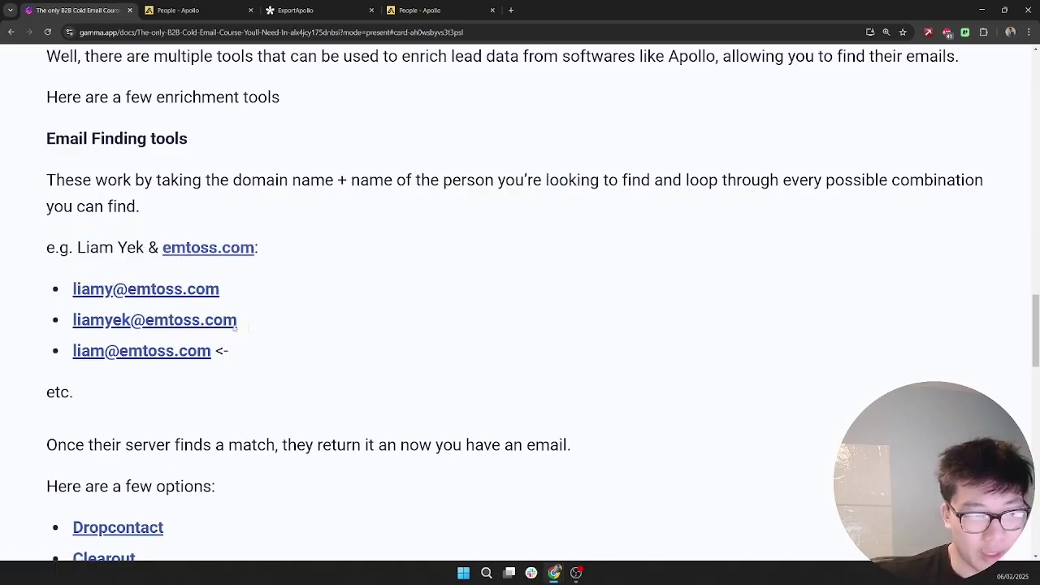
pyautogui.moveTo(236, 324); pyautogui.dragTo(74, 323)
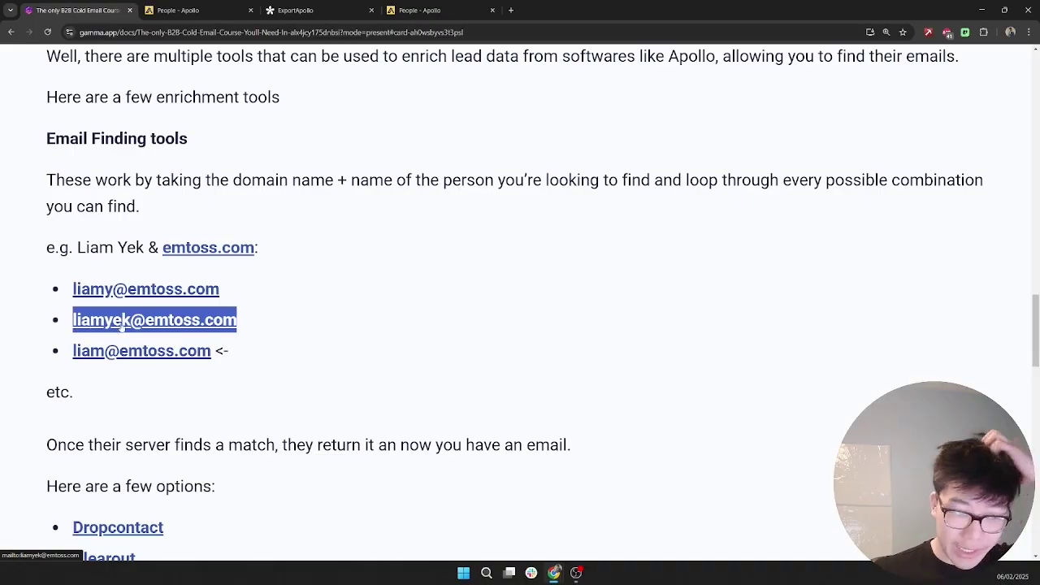
pyautogui.scroll(-1, 188, 345)
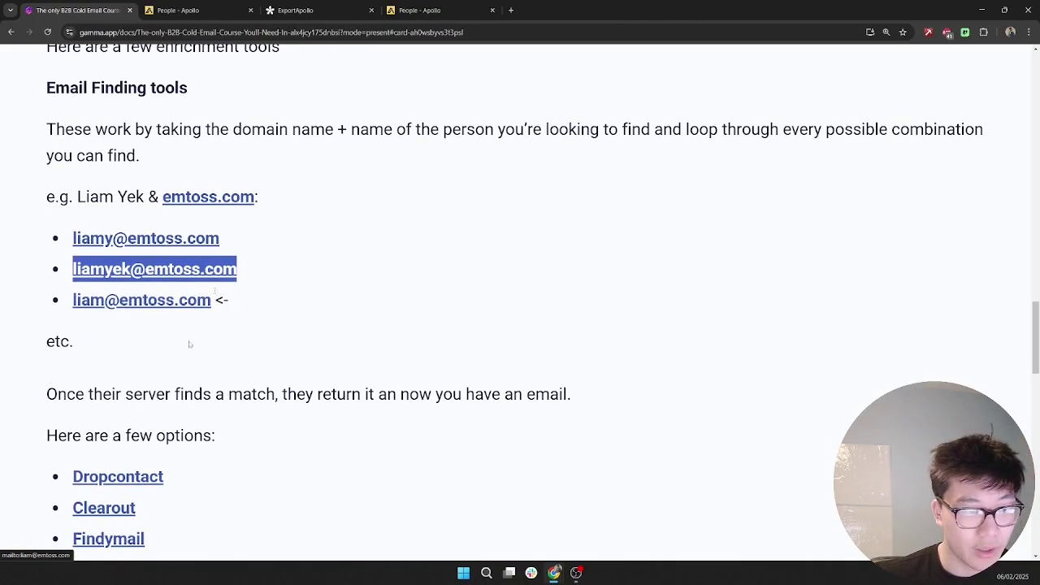
pyautogui.moveTo(217, 299); pyautogui.dragTo(251, 302)
pyautogui.click(254, 304)
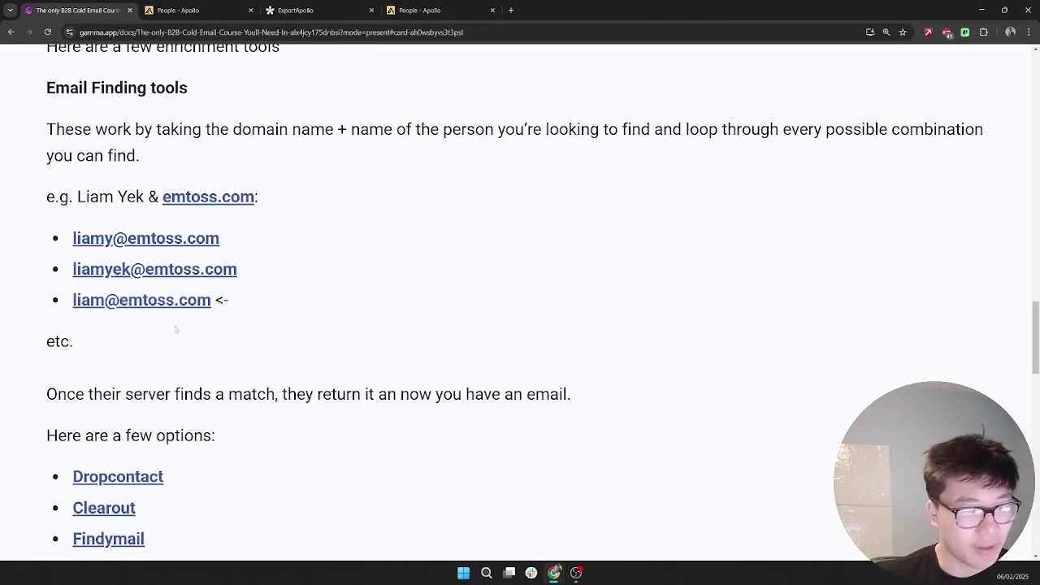
pyautogui.moveTo(80, 343); pyautogui.dragTo(41, 343)
pyautogui.click(206, 349)
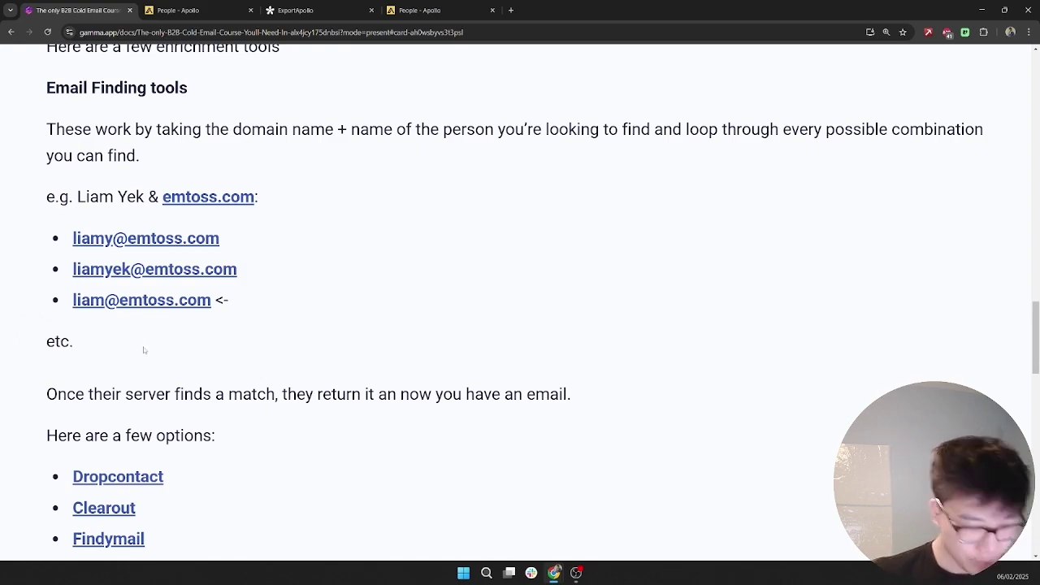
# Read through the list of email-finding tools, the Apollo domain enrichment note and the Waterfall enrichment section
pyautogui.scroll(-1, 367, 373)
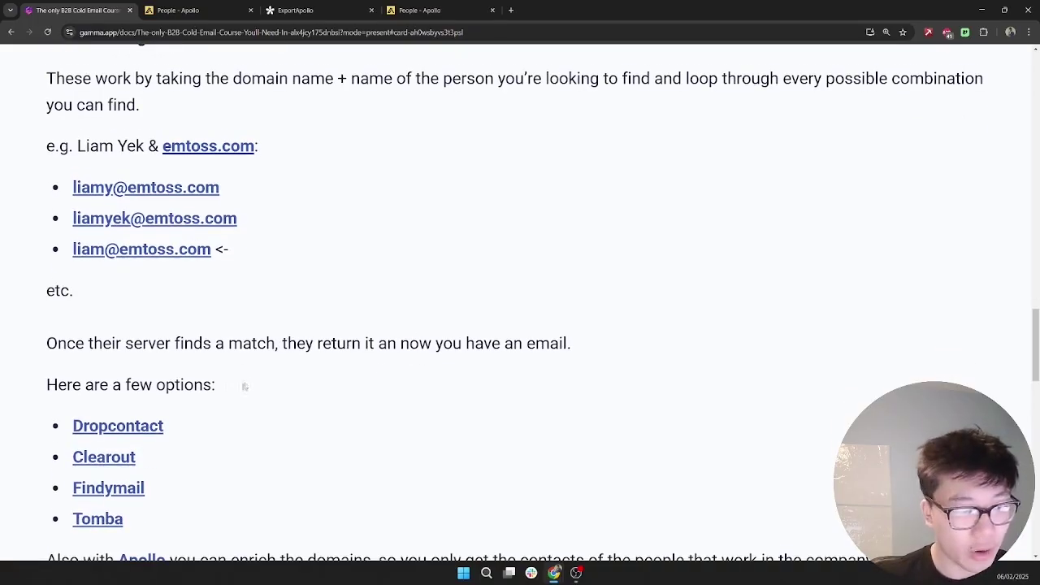
pyautogui.scroll(-4, 235, 366)
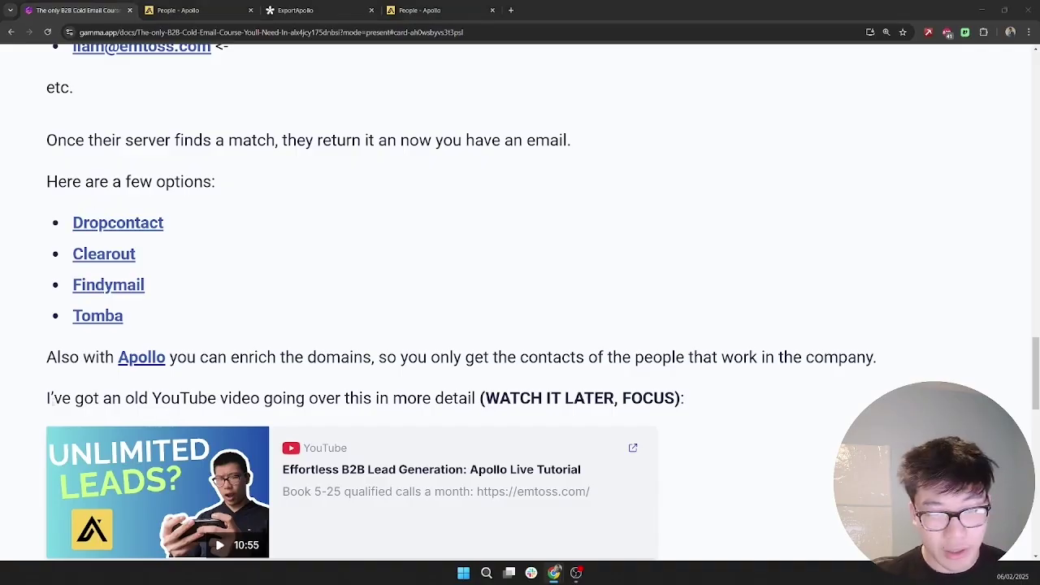
pyautogui.scroll(-1, 372, 380)
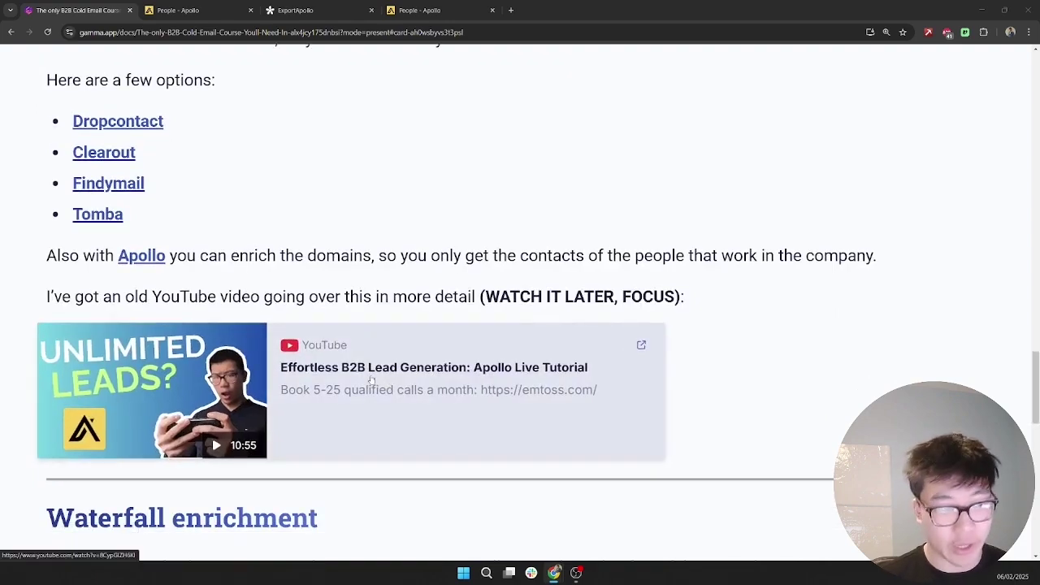
pyautogui.scroll(3, 398, 232)
pyautogui.scroll(-6, 399, 244)
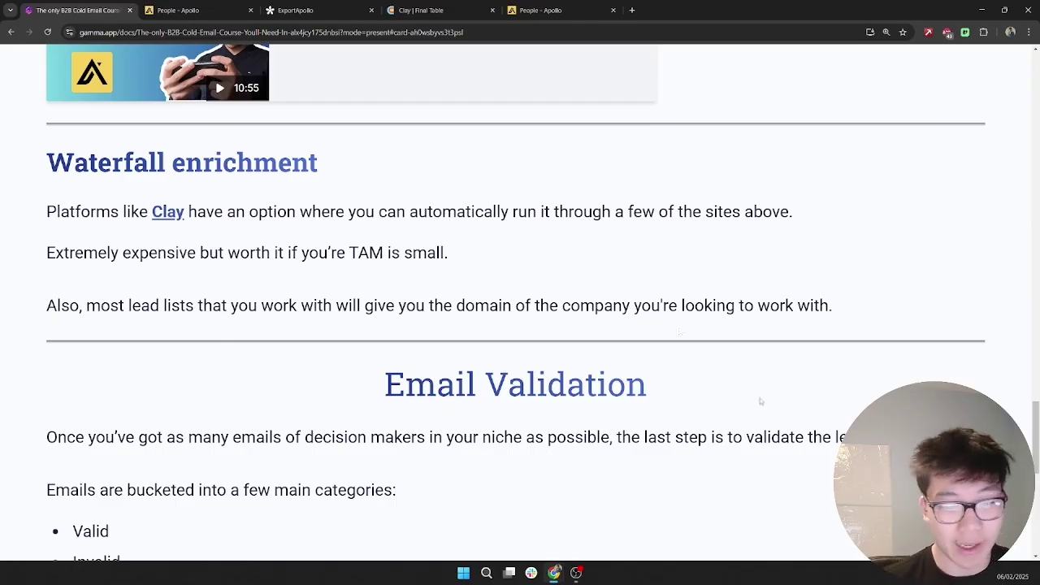
# Review the Email Validation section, highlighting the sentence about collecting decision makers' emails and checking the email categories
pyautogui.scroll(-2, 593, 349)
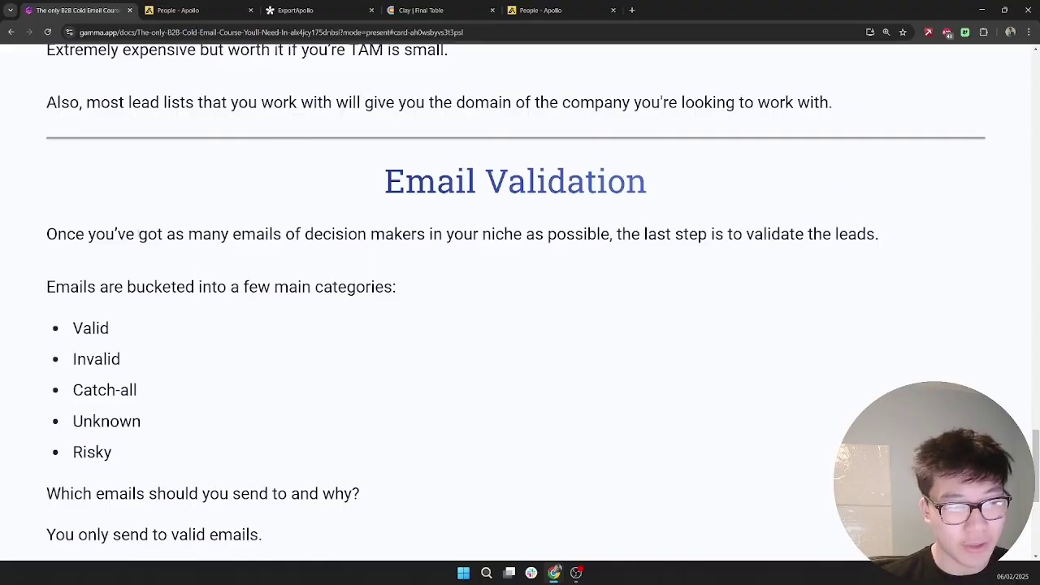
pyautogui.moveTo(136, 234); pyautogui.dragTo(648, 235)
pyautogui.scroll(-2, 549, 297)
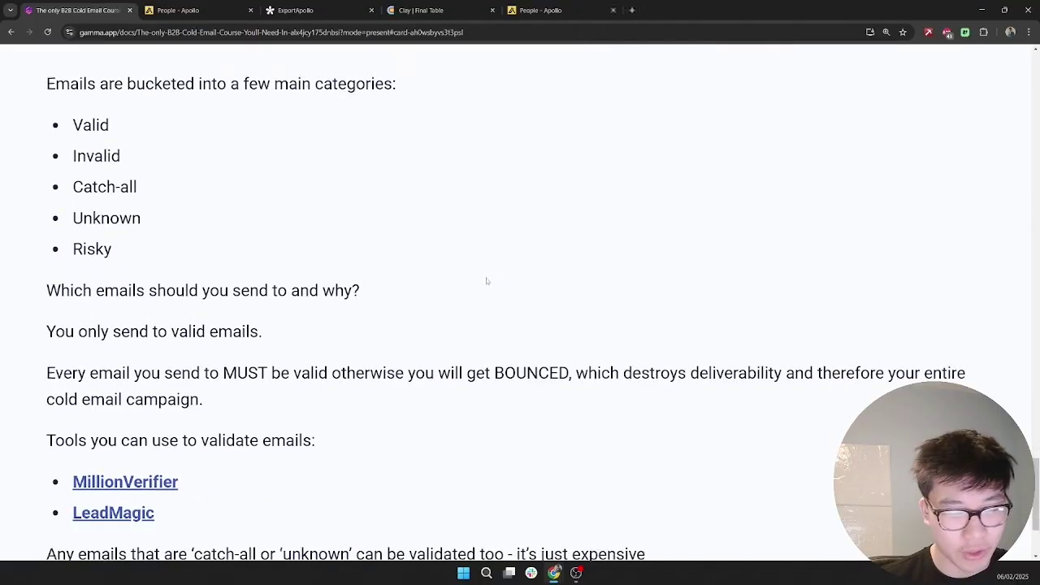
pyautogui.scroll(2, 488, 280)
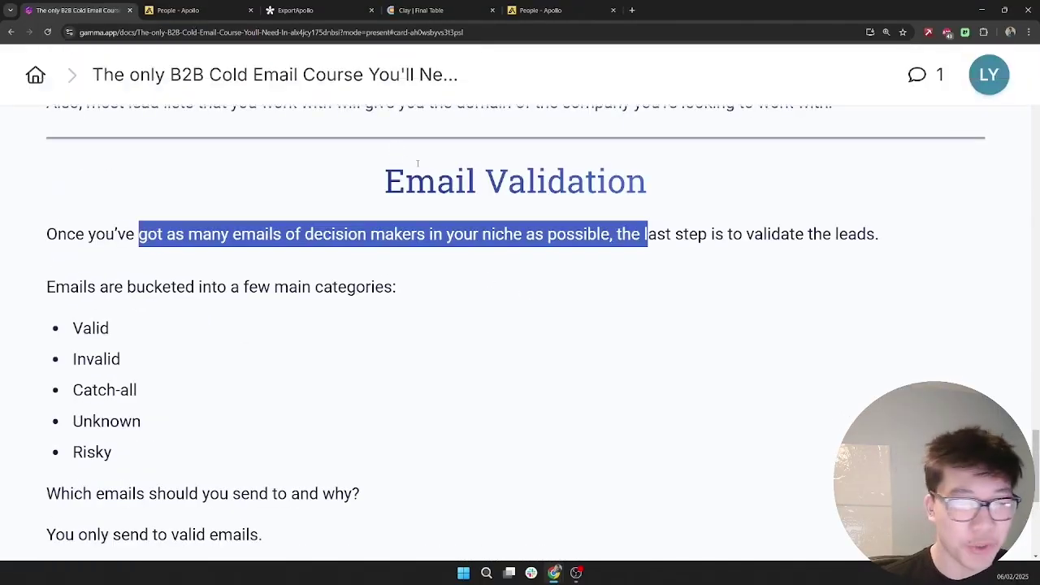
# Switch to the Clay Final Table and examine its columns from the lead names through to the email permutation and validation columns
pyautogui.click(421, 10)
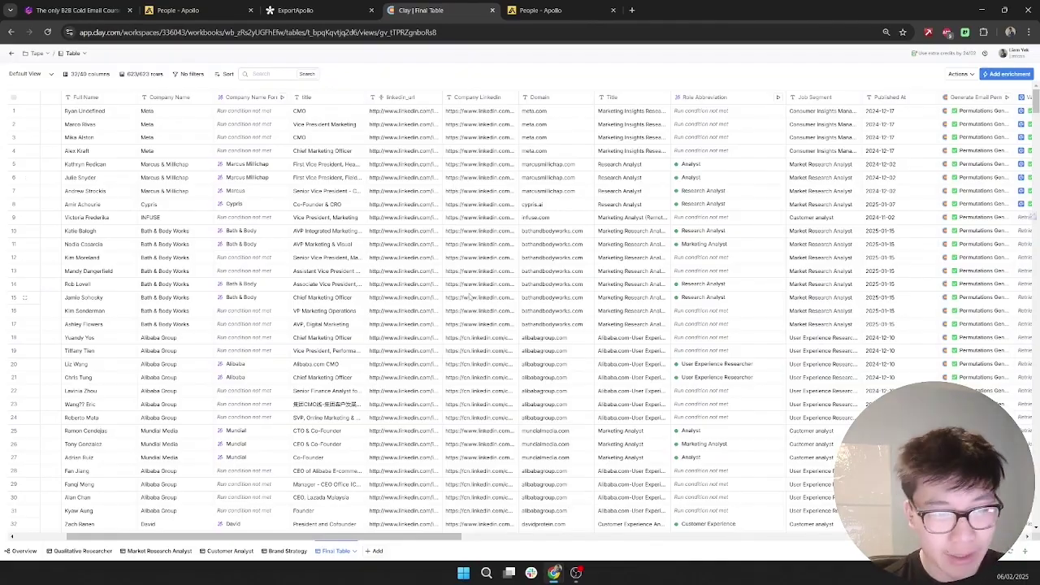
pyautogui.hscroll(-3, 268, 269)
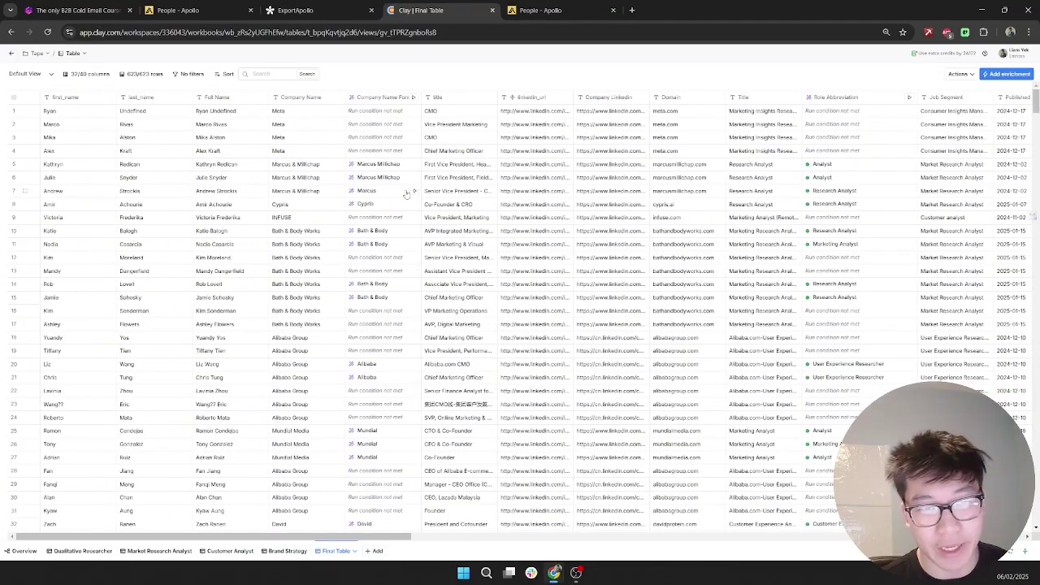
pyautogui.hscroll(3, 406, 195)
pyautogui.hscroll(4, 402, 191)
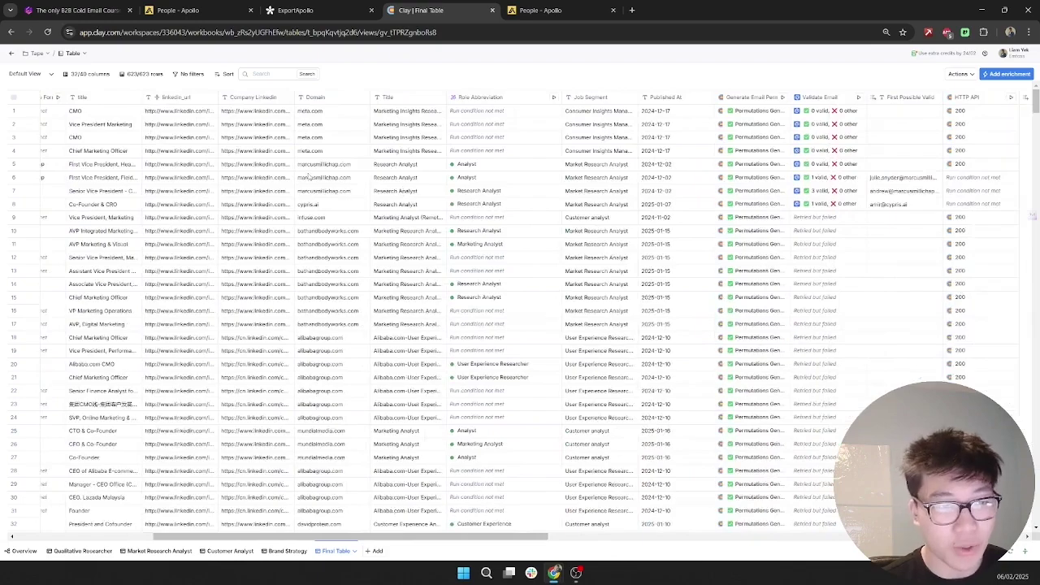
pyautogui.hscroll(3, 308, 177)
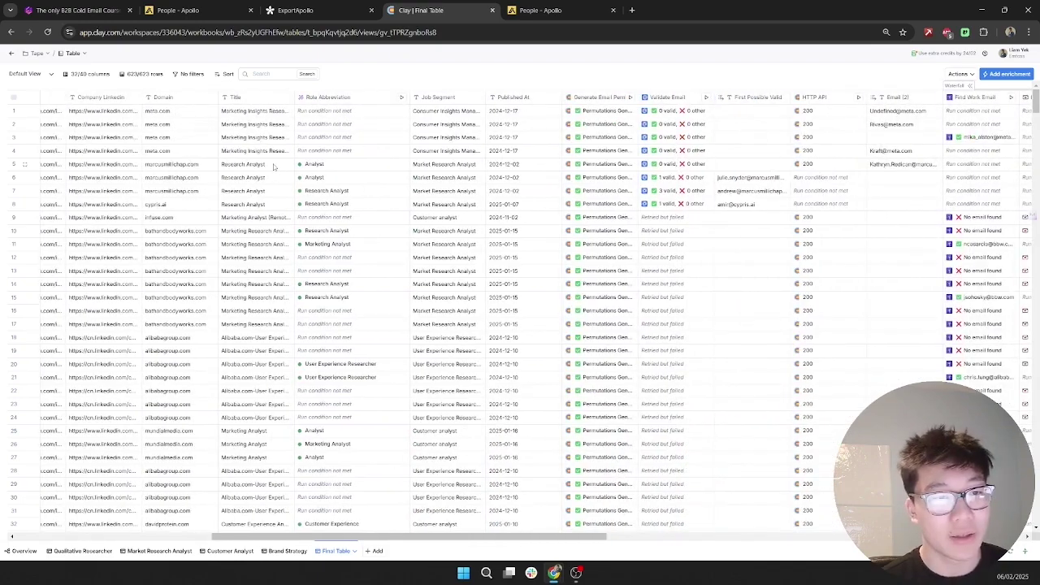
pyautogui.hscroll(2, 274, 166)
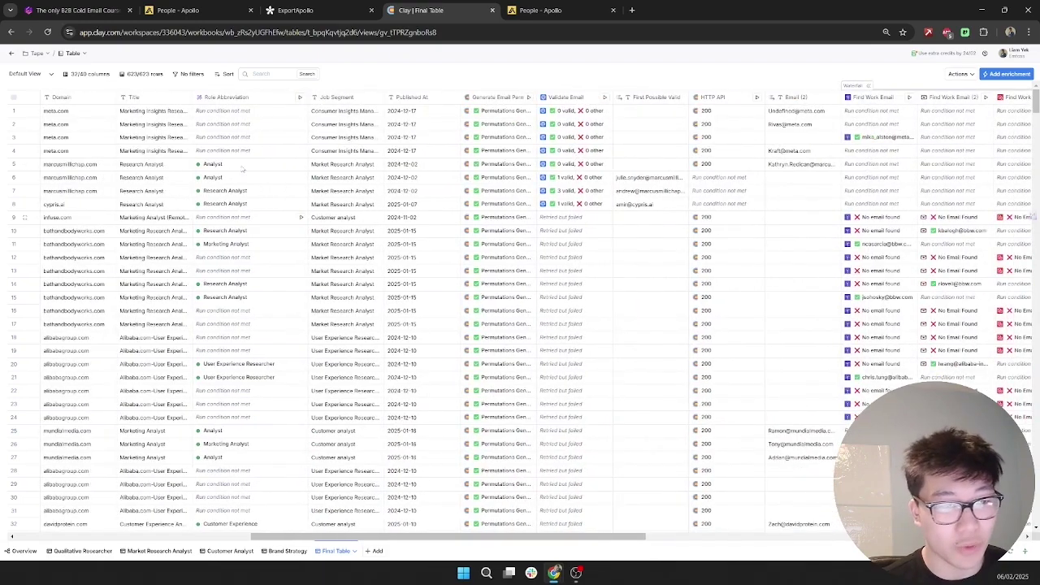
pyautogui.hscroll(4, 416, 282)
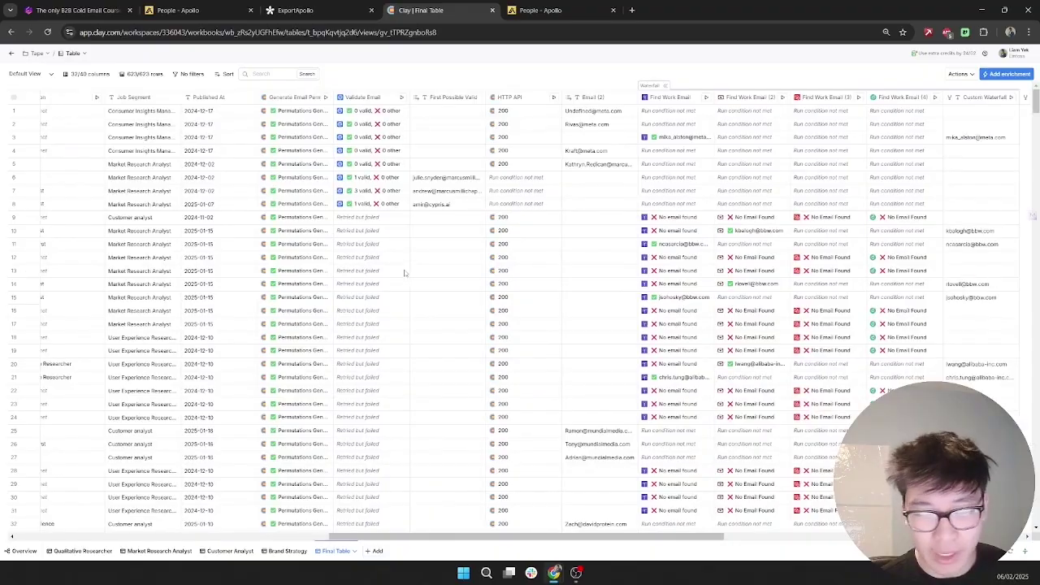
pyautogui.hscroll(1, 419, 298)
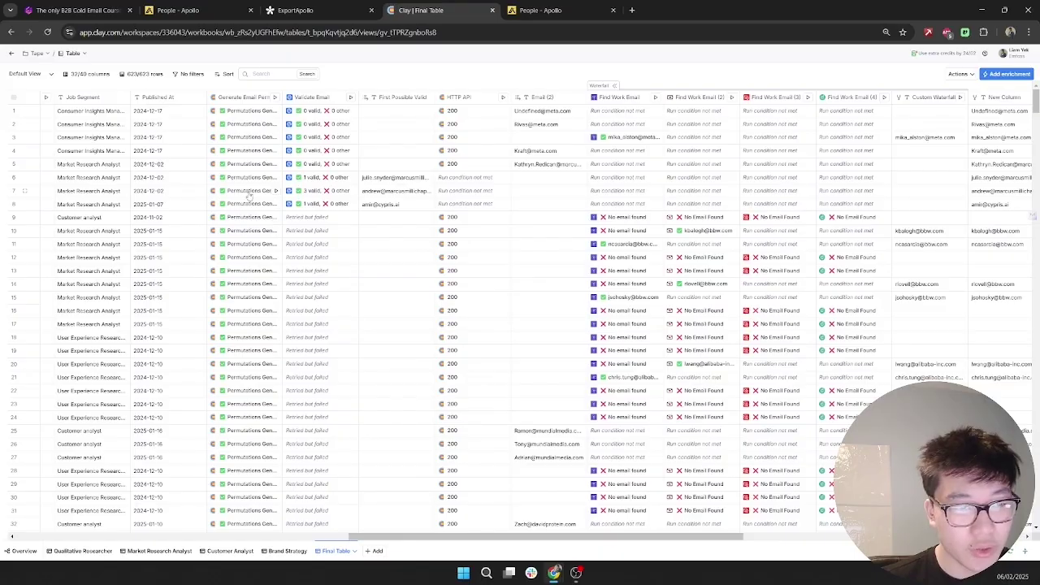
# Inspect the cell details of the generated email permutations in row 7, close them and look over the HTTP API column
pyautogui.click(333, 190)
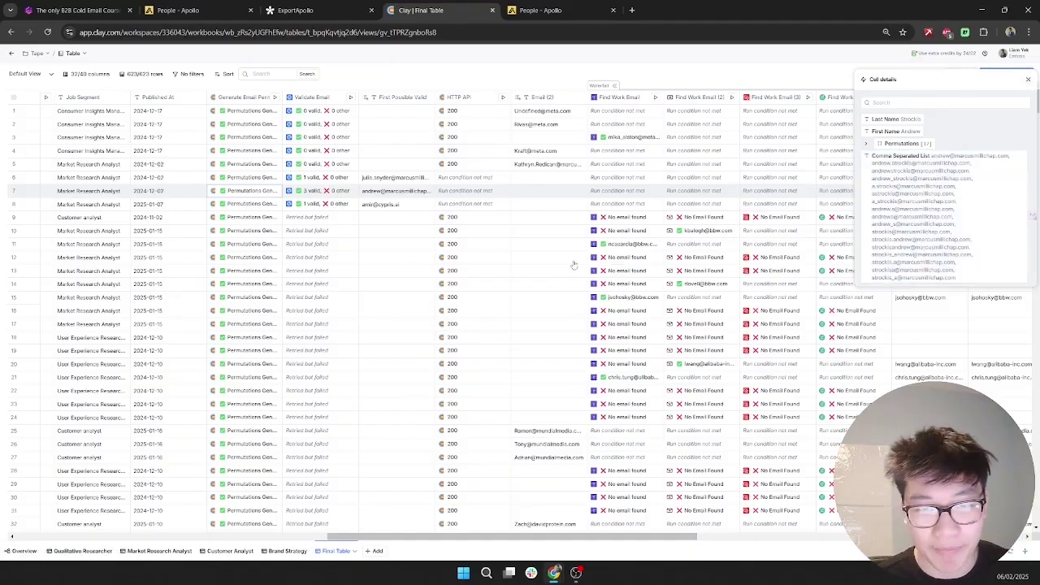
pyautogui.press('Escape')
pyautogui.hscroll(3, 431, 238)
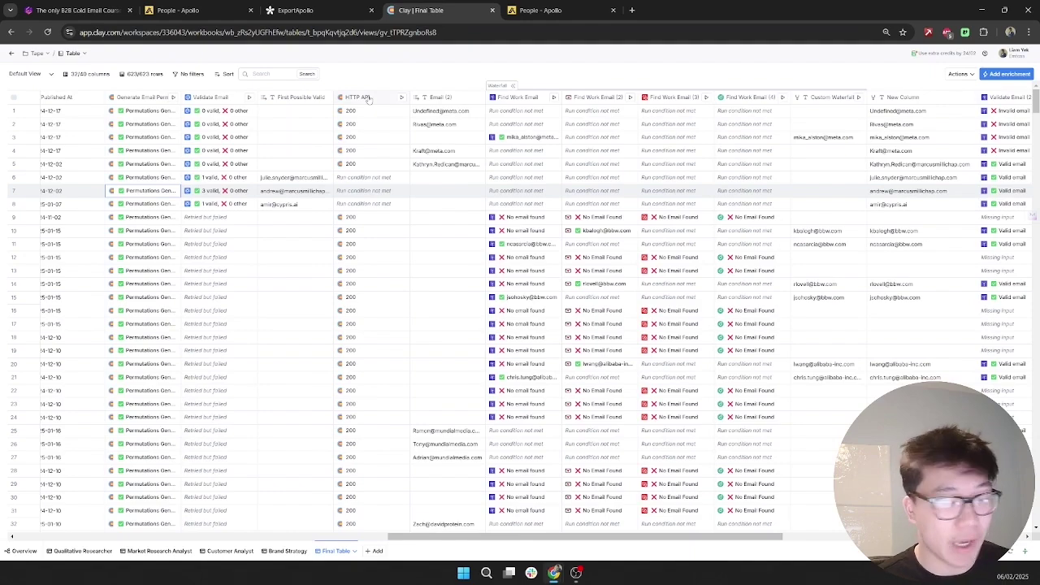
# Open the trykitt.ai website in a new browser tab
pyautogui.click(631, 10)
pyautogui.write('trykitt')
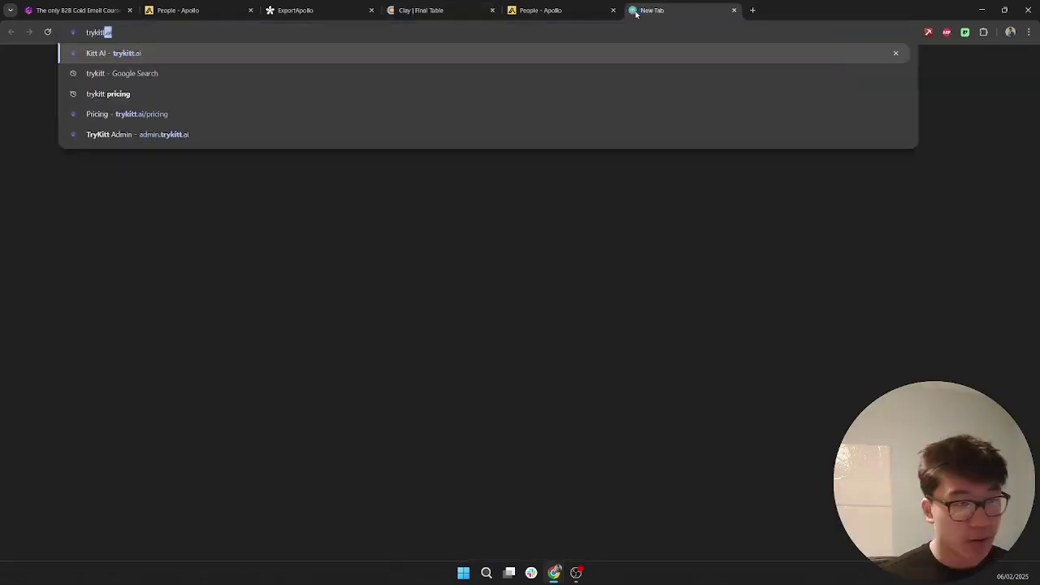
pyautogui.press('Return')
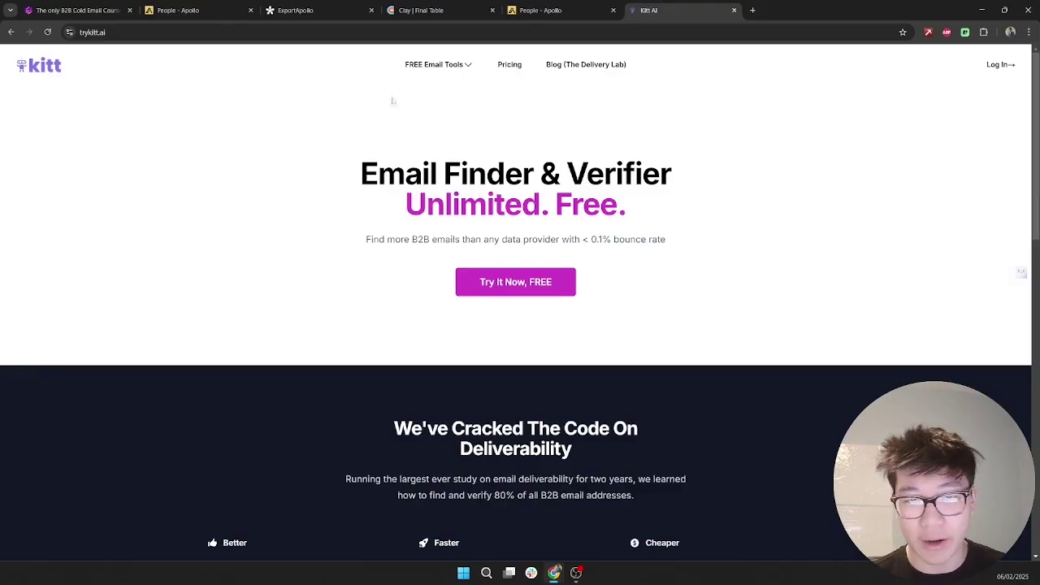
# Return to the Clay Final Table and review the four Find Work Email columns of the waterfall
pyautogui.click(89, 7)
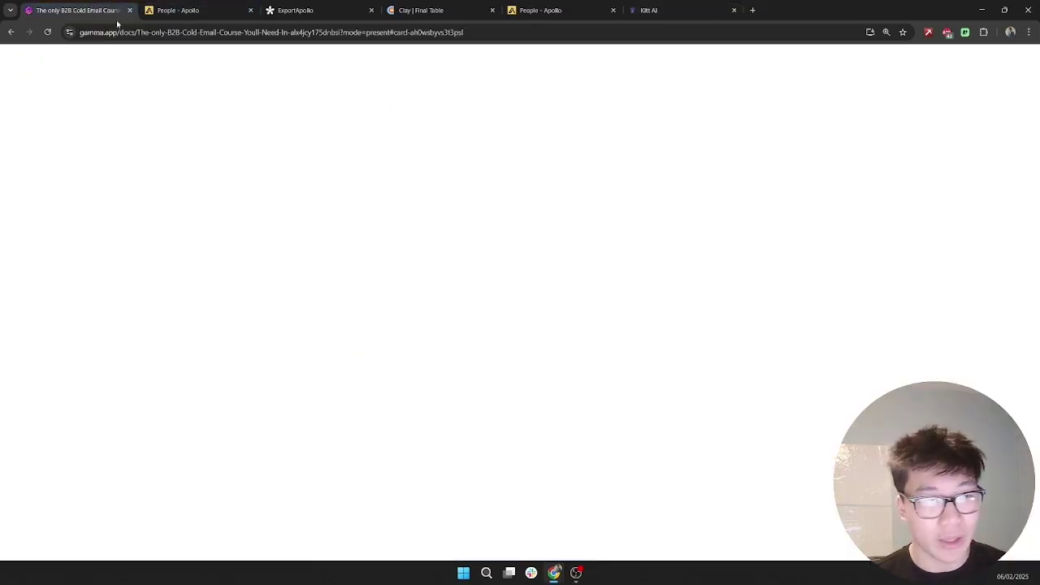
pyautogui.click(447, 9)
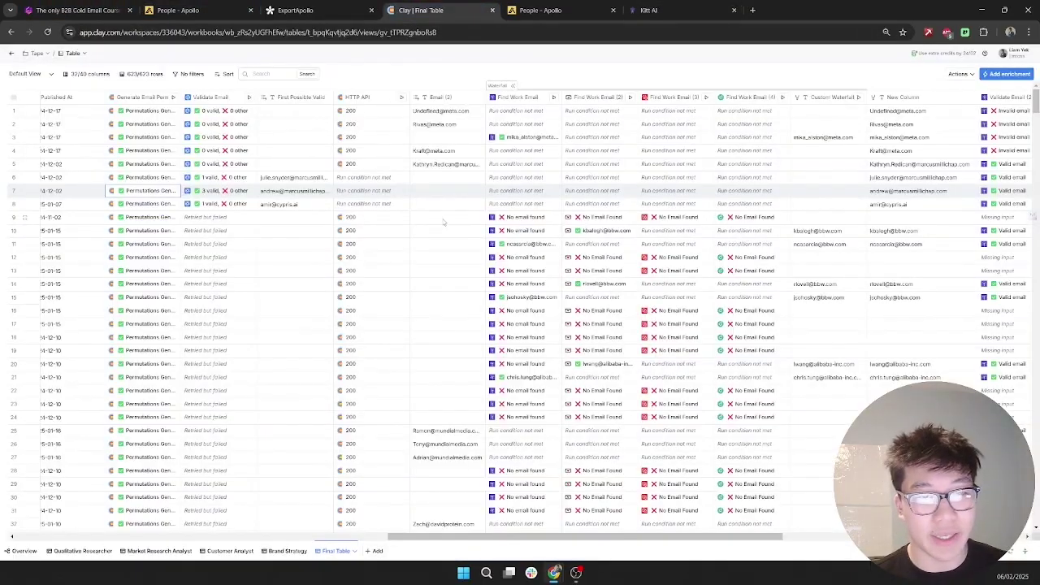
pyautogui.hscroll(4, 544, 256)
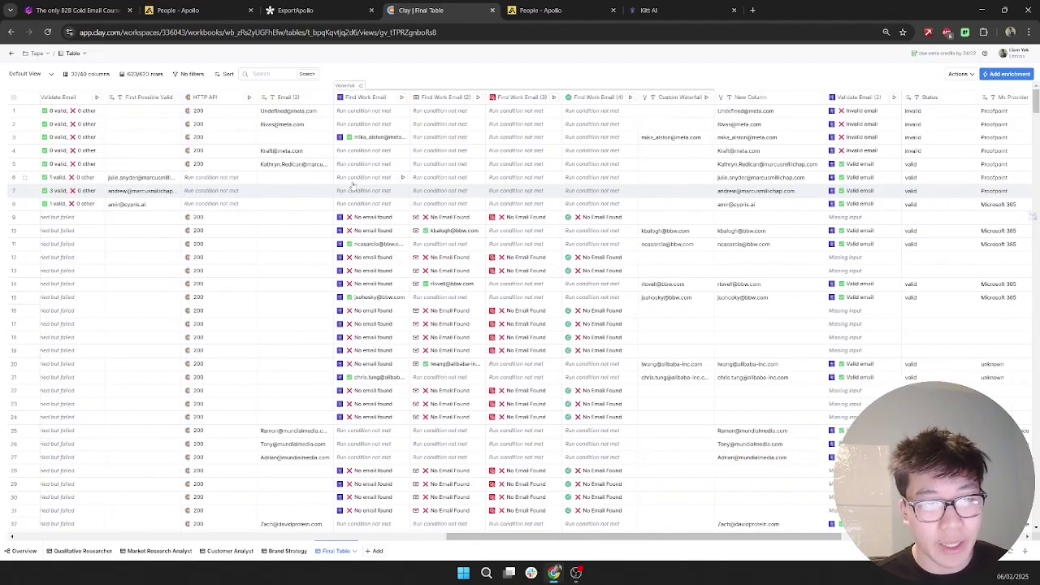
pyautogui.hscroll(3, 353, 188)
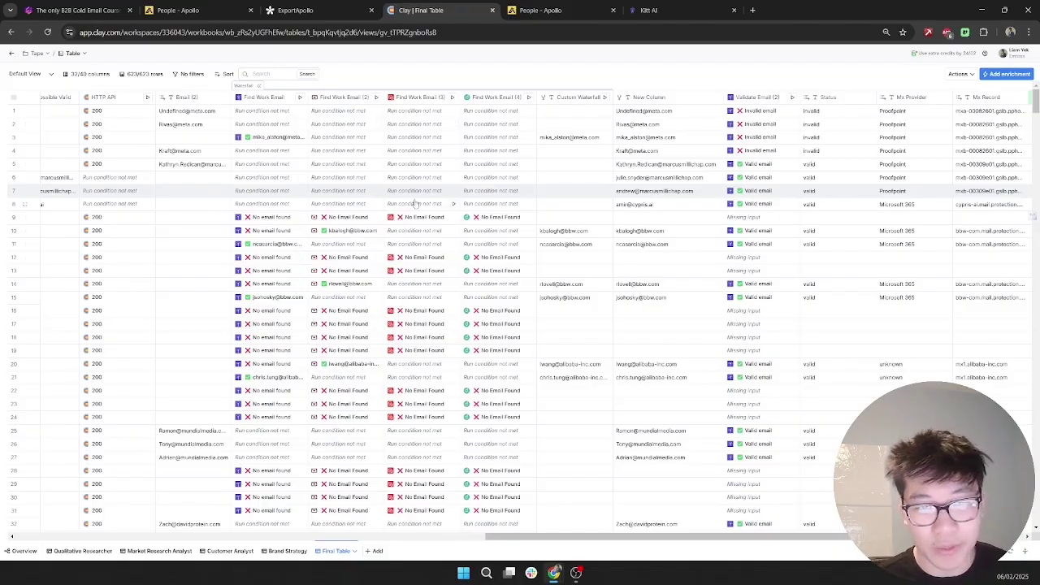
# Open the Custom Waterfall column's settings, review its action sequence, required inputs and validation provider, and close them
pyautogui.click(274, 103)
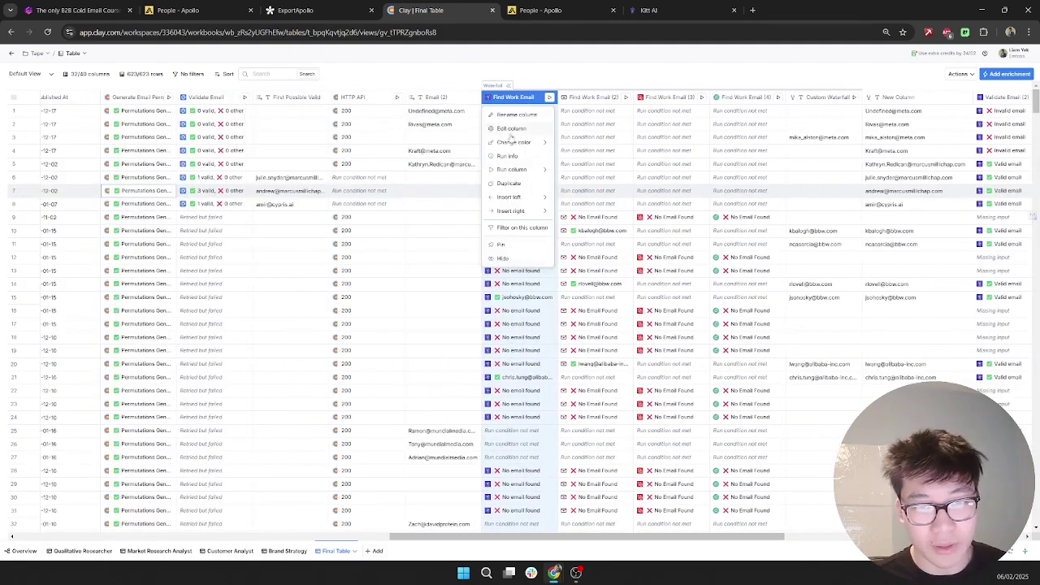
pyautogui.click(762, 236)
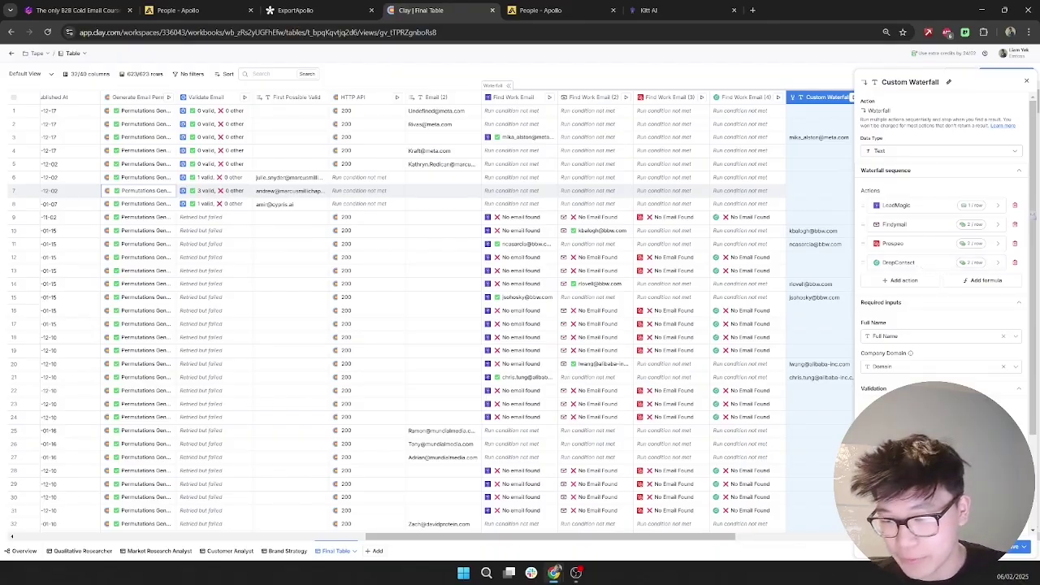
pyautogui.scroll(-3, 921, 268)
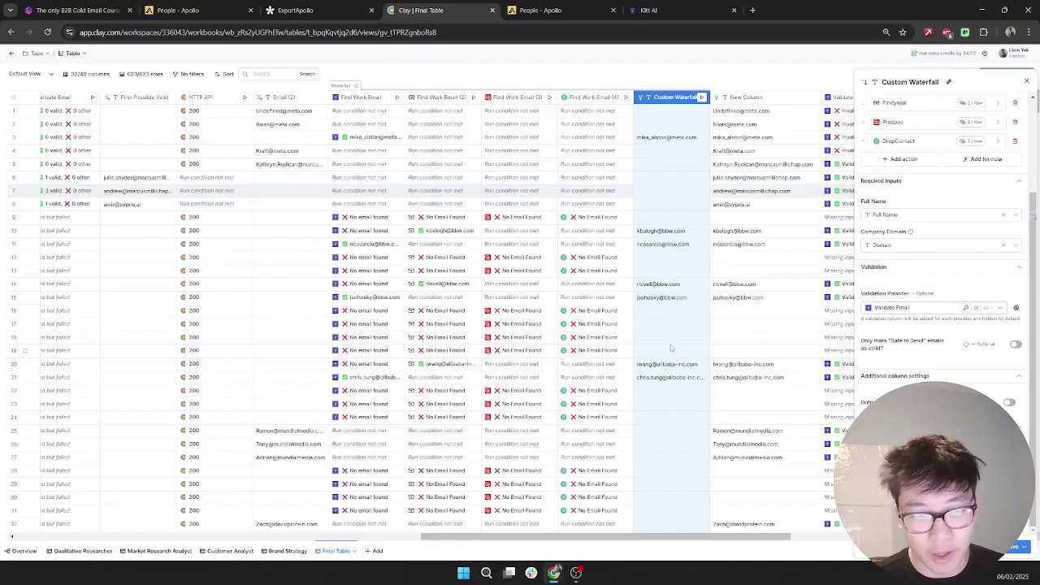
pyautogui.hscroll(3, 602, 354)
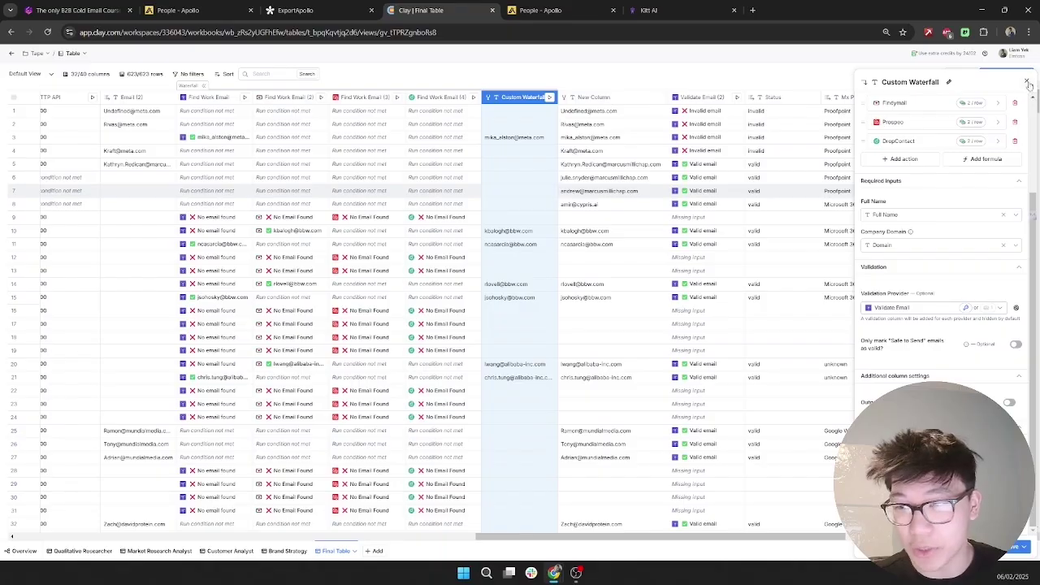
pyautogui.click(597, 286)
# Examine the Validate Email (2), Status, Master Email and Add Lead to Campaign columns, comparing further rows with the waterfall results
pyautogui.hscroll(2, 609, 270)
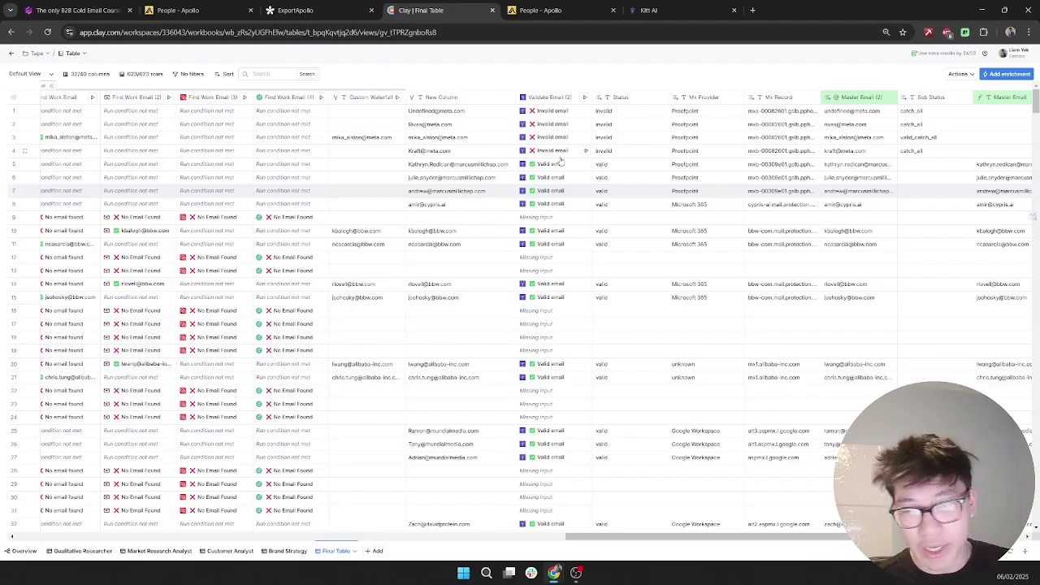
pyautogui.hscroll(2, 633, 244)
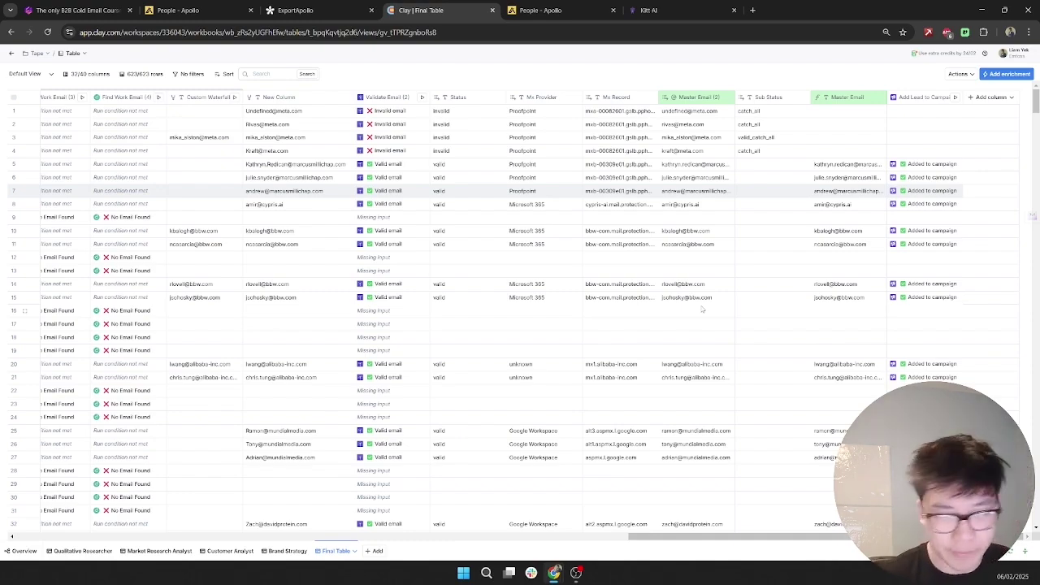
pyautogui.scroll(-5, 701, 311)
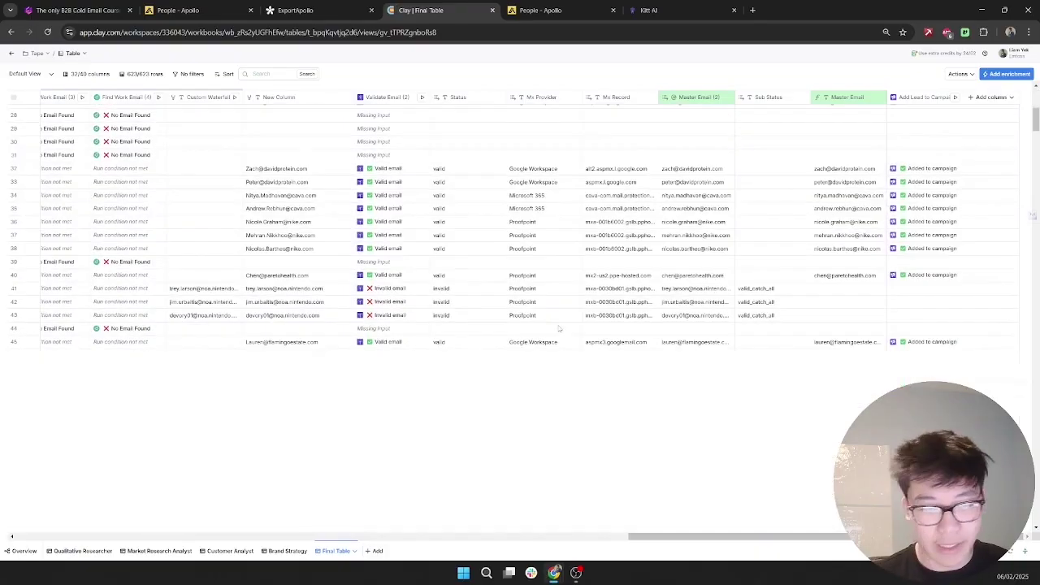
pyautogui.hscroll(-10, 504, 338)
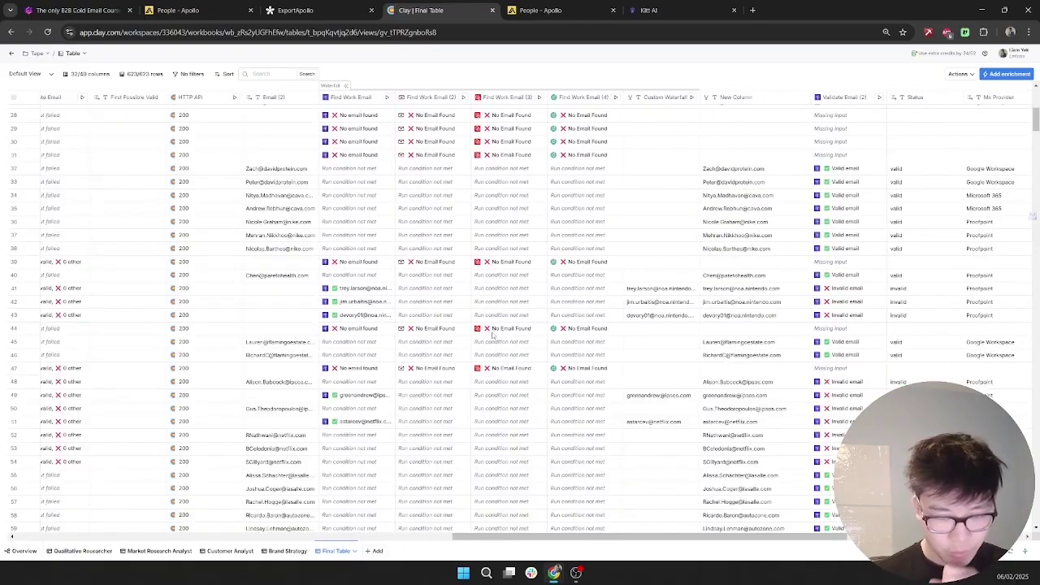
pyautogui.hscroll(-3, 495, 338)
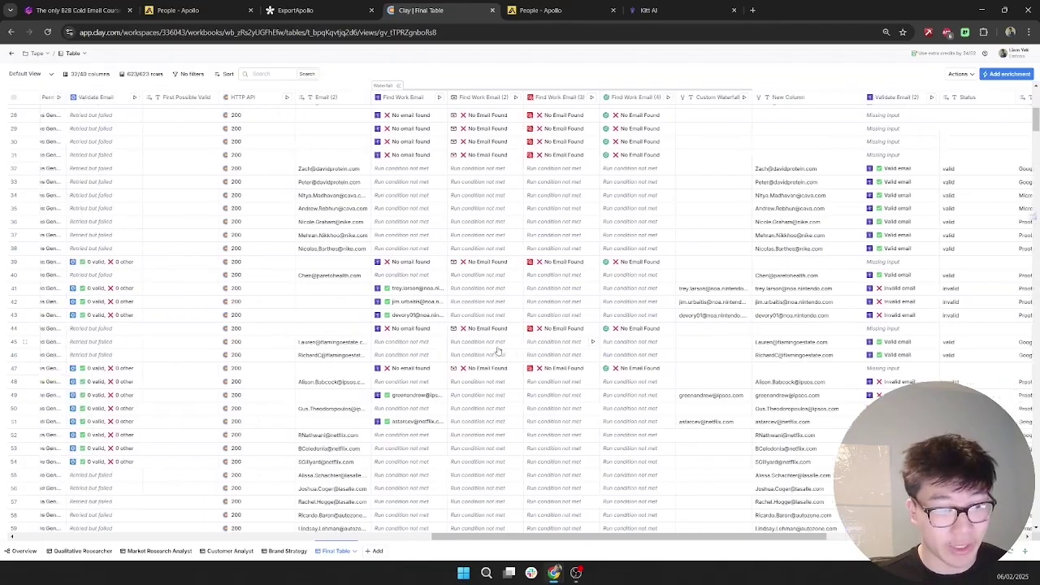